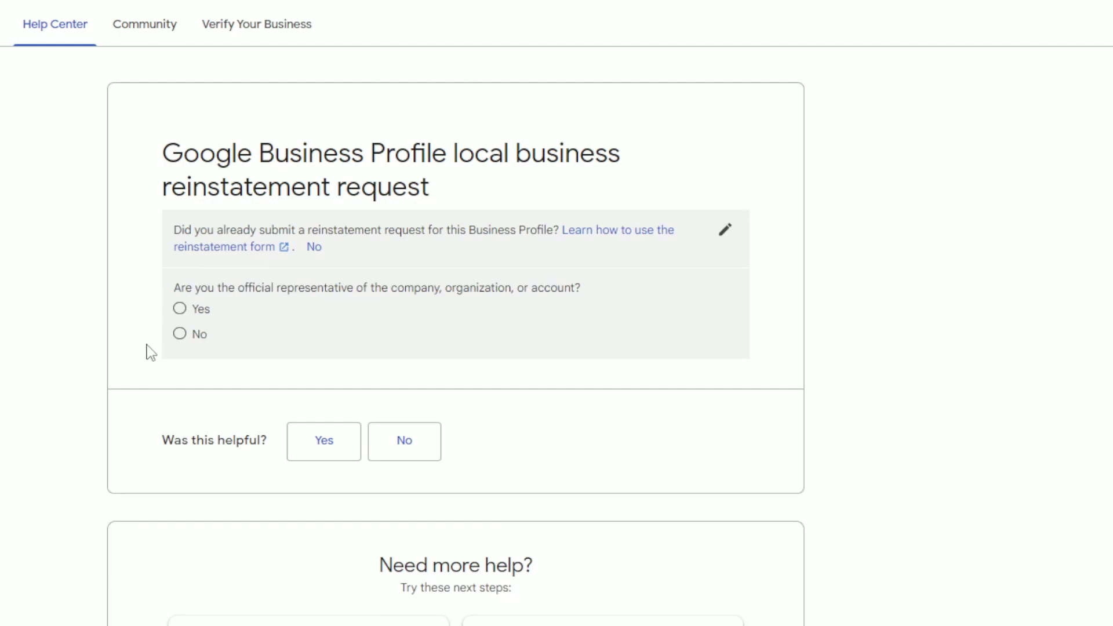
Answer Yes to being the company's official representative and Yes to the profile complying with the Google Business Profile quality guidelines.
left_click(198, 312)
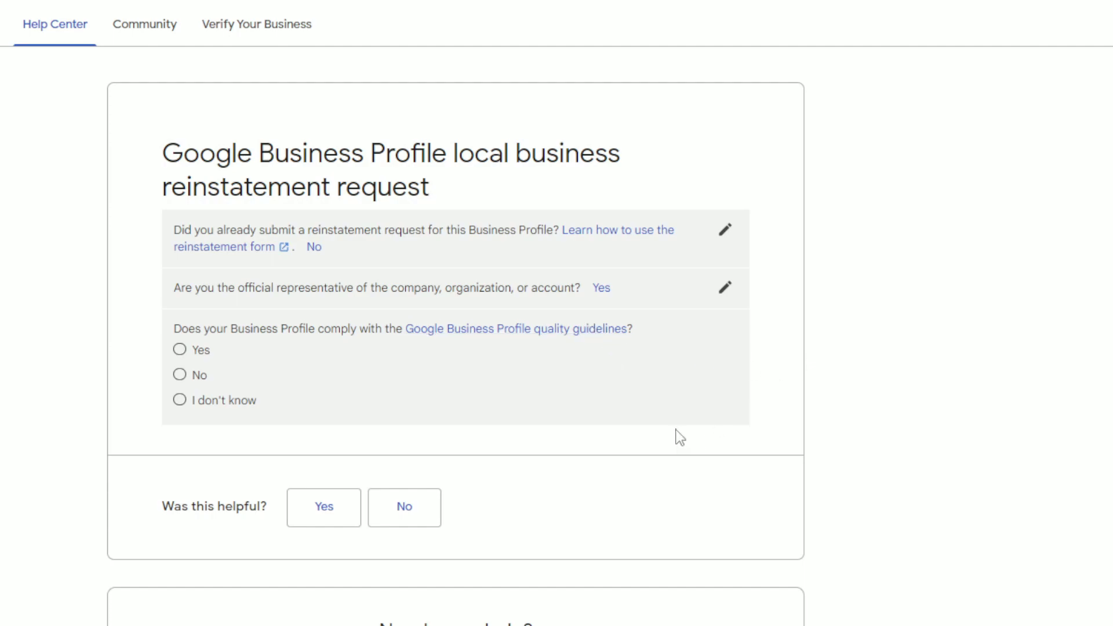
left_click_drag(231, 328, 310, 326)
left_click(322, 328)
mouse_move(320, 333)
left_click(200, 350)
Answer Yes to the business being permanently at the address or service area and Yes to having entered an accurate address.
left_click_drag(212, 370, 464, 390)
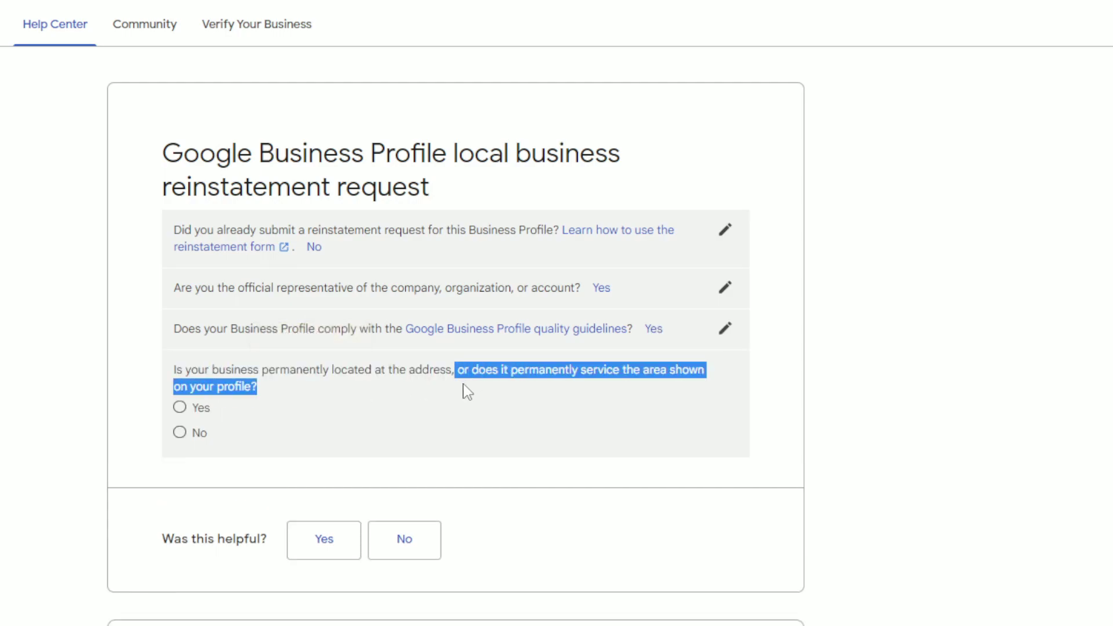
left_click(432, 399)
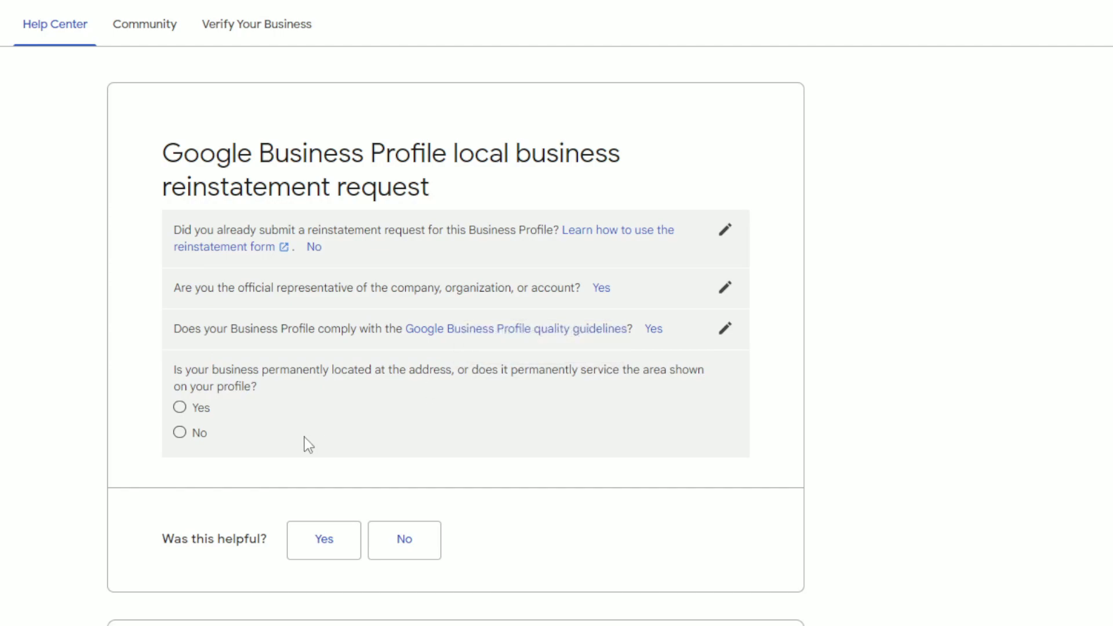
left_click(180, 407)
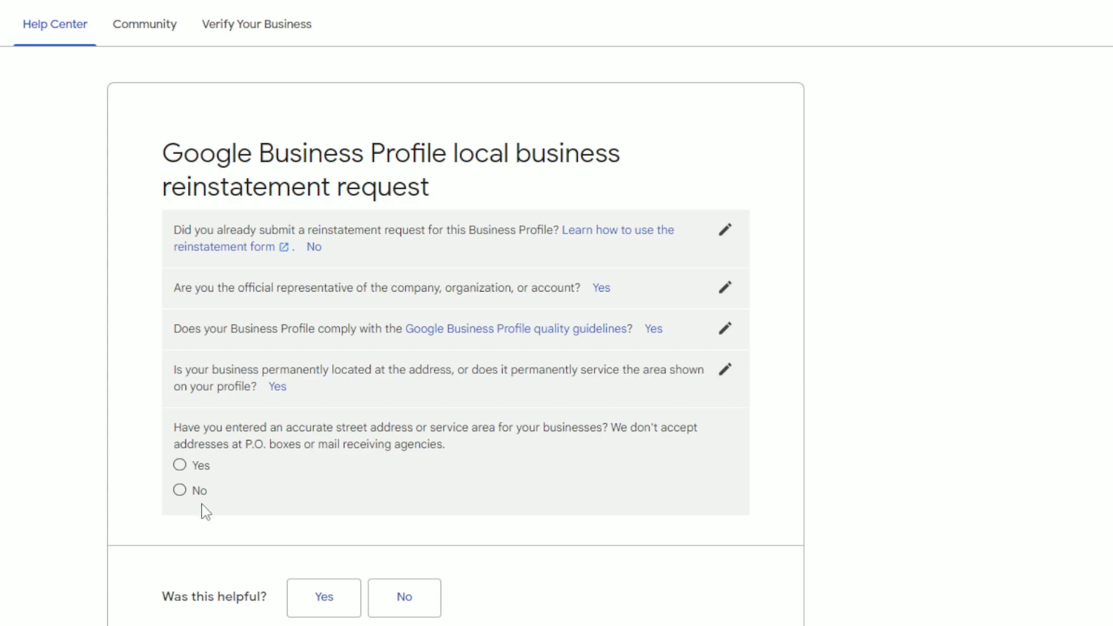
left_click(181, 466)
Answer Yes to operating in a service area and No to conducting face-to-face business at the location.
left_click_drag(172, 487, 209, 492)
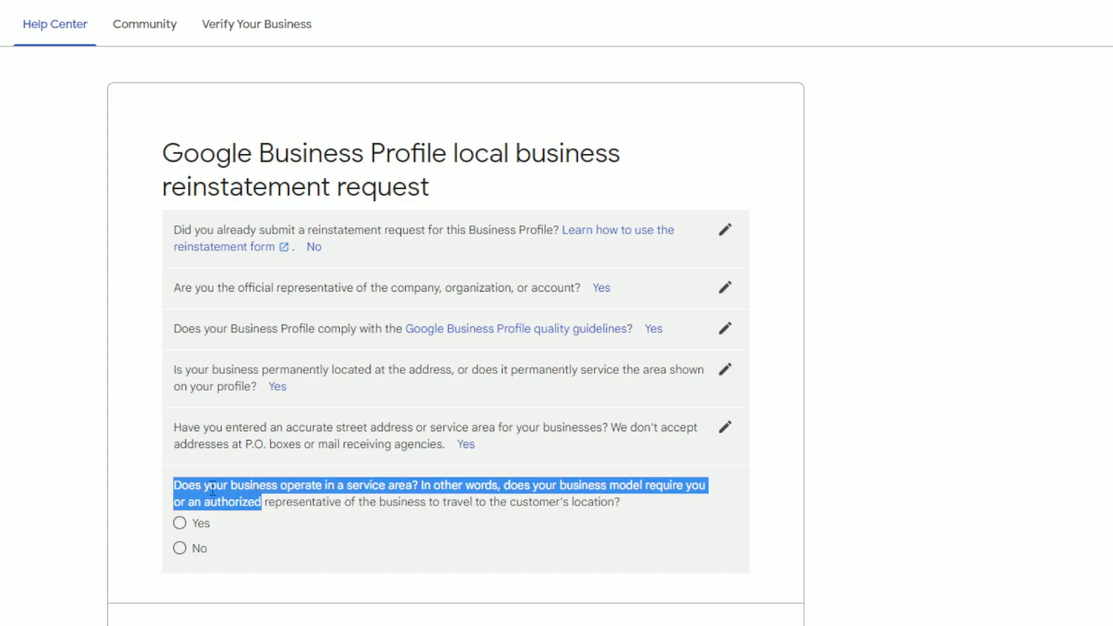
left_click(406, 490)
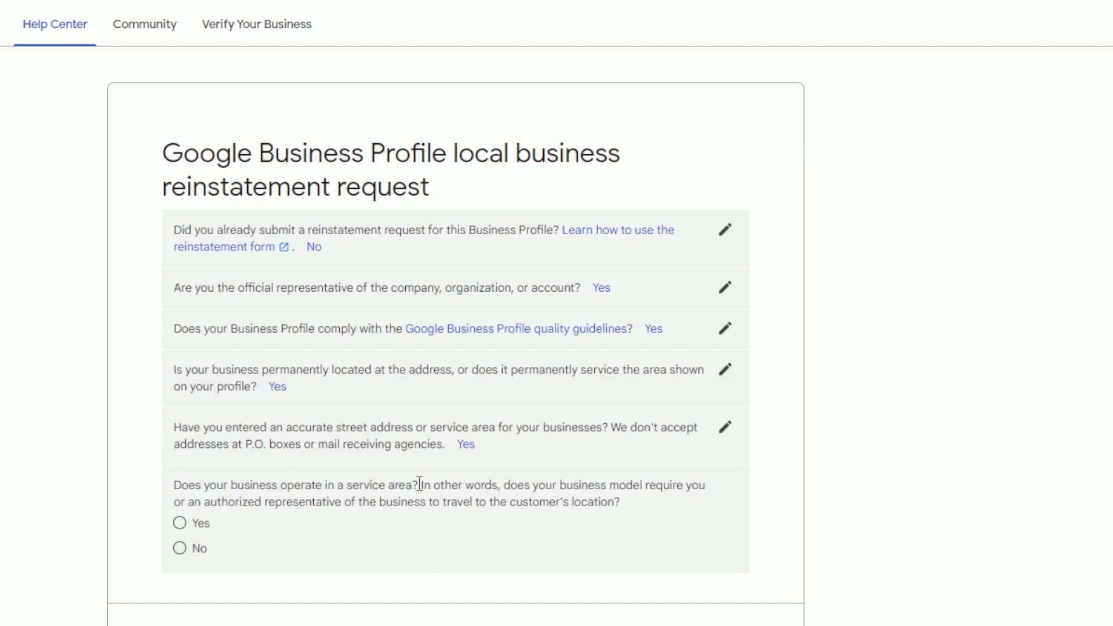
mouse_move(420, 483)
left_click(180, 524)
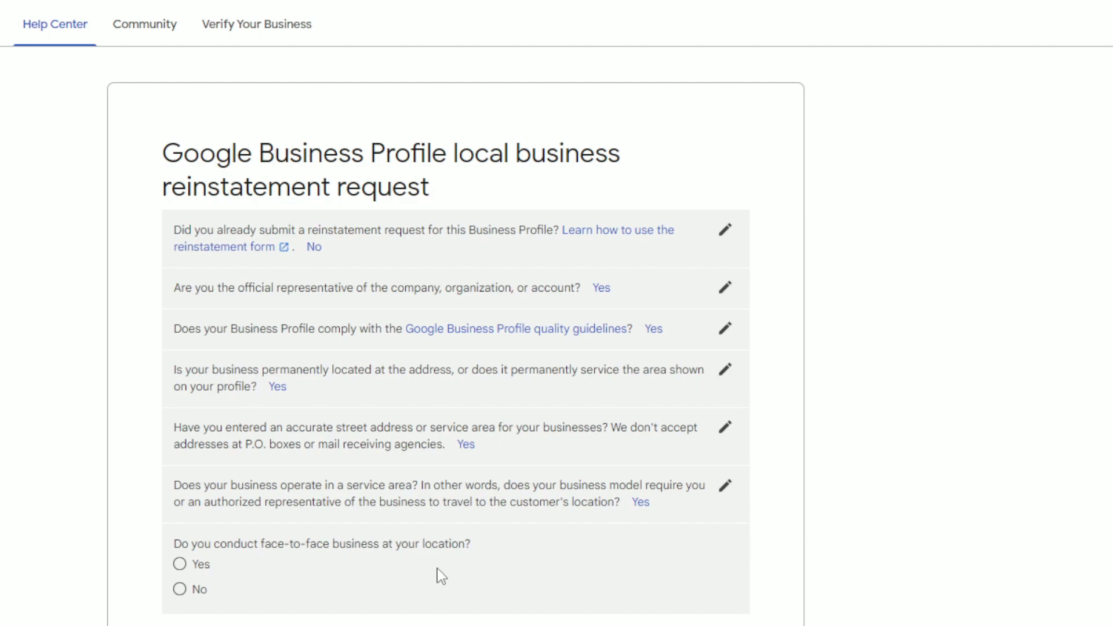
left_click(183, 589)
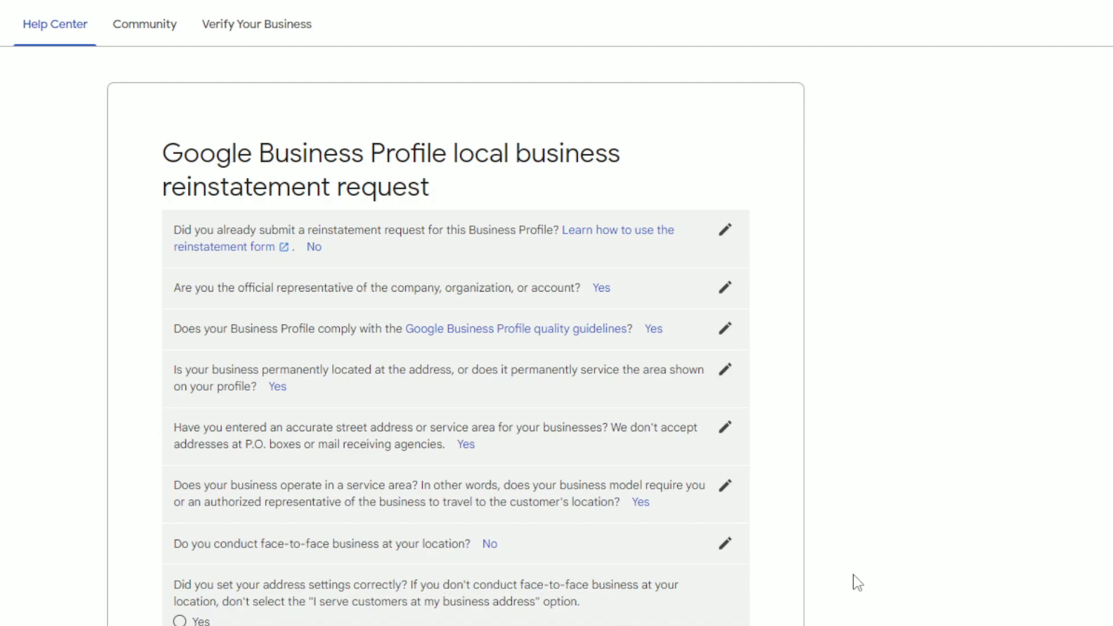
Answer Yes to the address settings being correct and No to having multiple profiles for the same location.
scroll(840, 568, "down", 2)
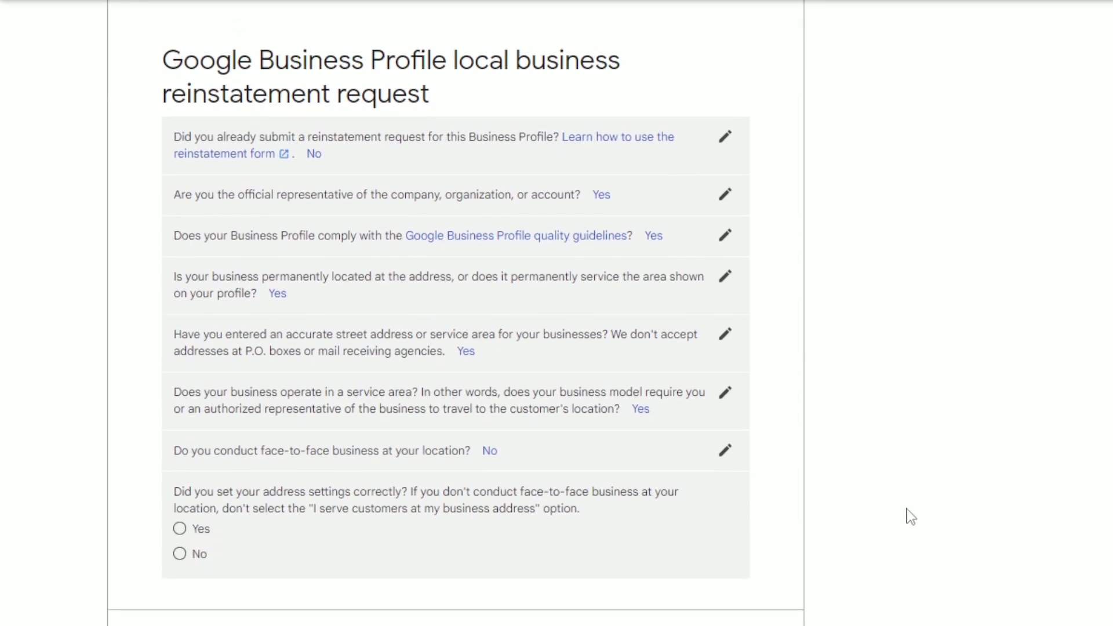
scroll(922, 516, "down", 2)
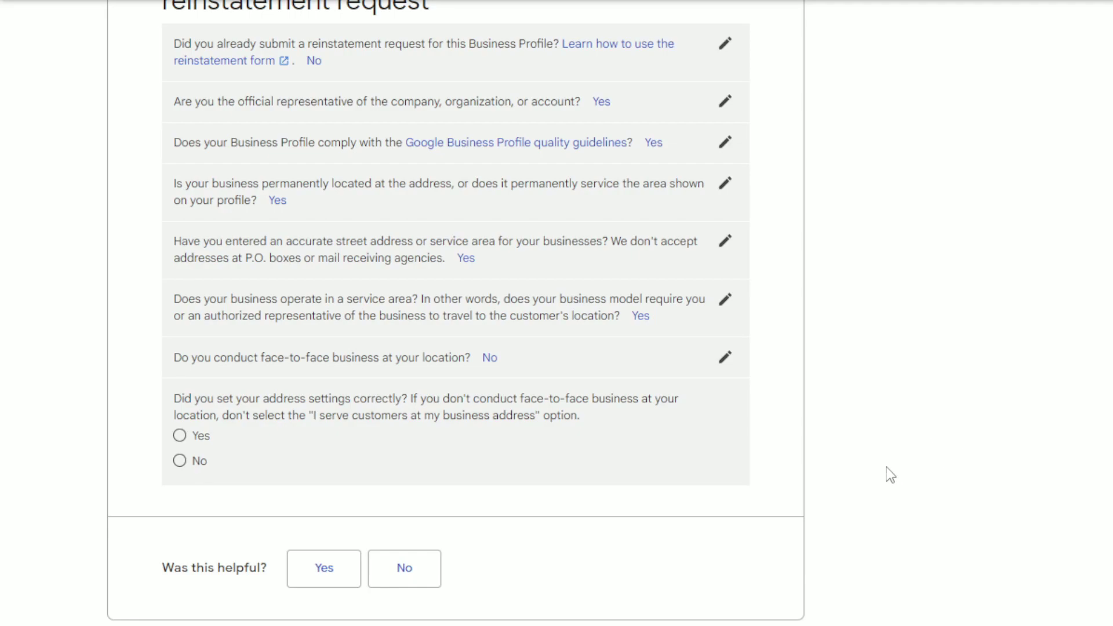
left_click(183, 439)
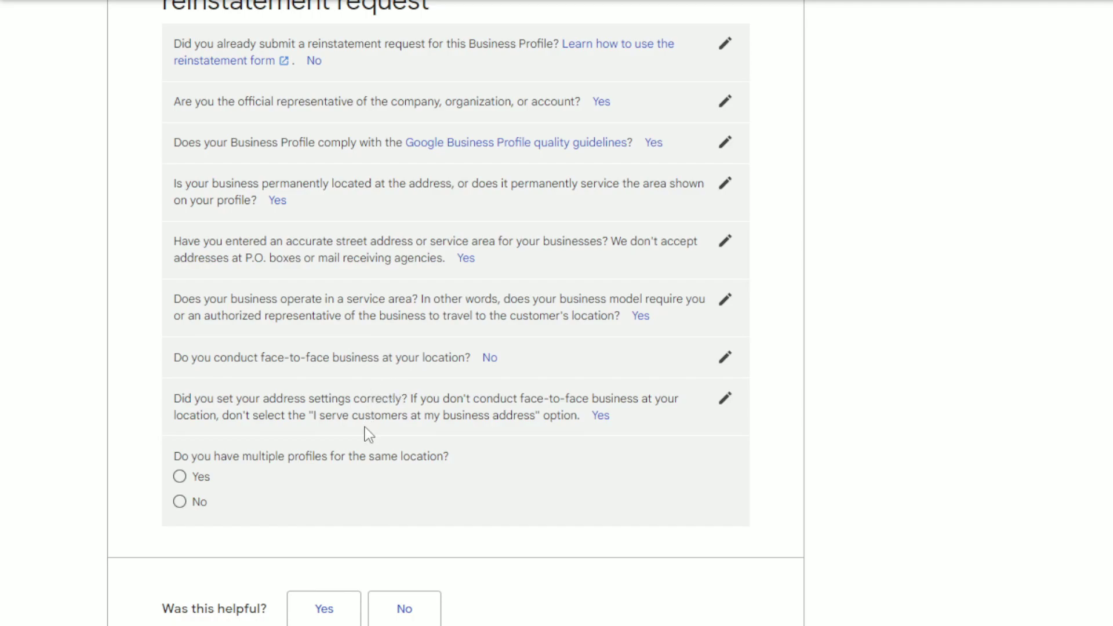
left_click(194, 502)
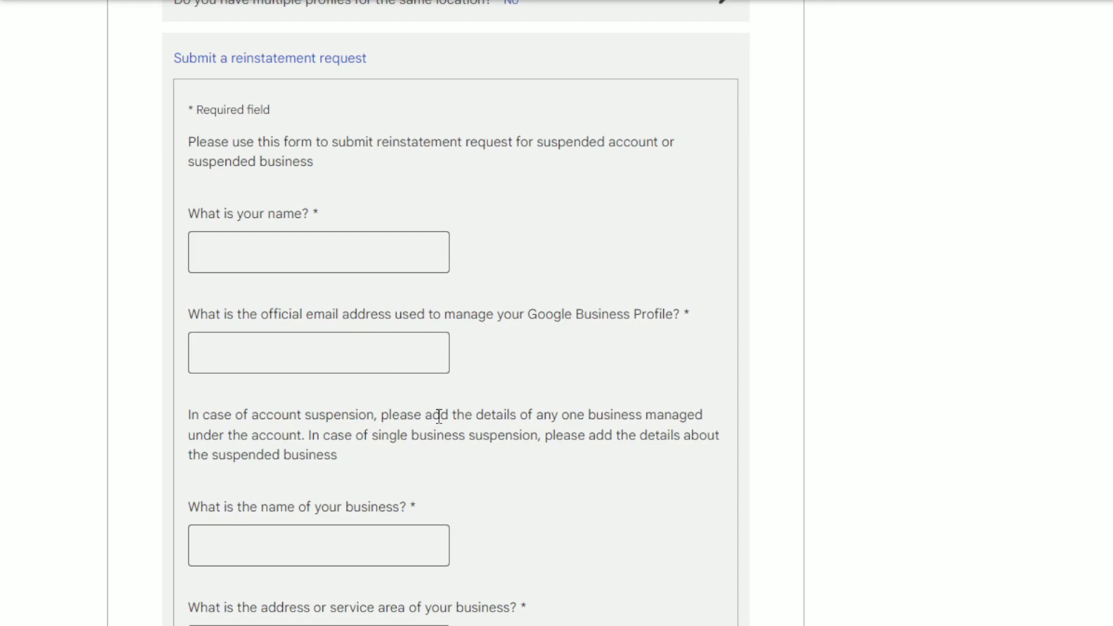
Choose business.google.com as the place where the Business Profile is managed and view the profile URL example.
scroll(347, 405, "down", 2)
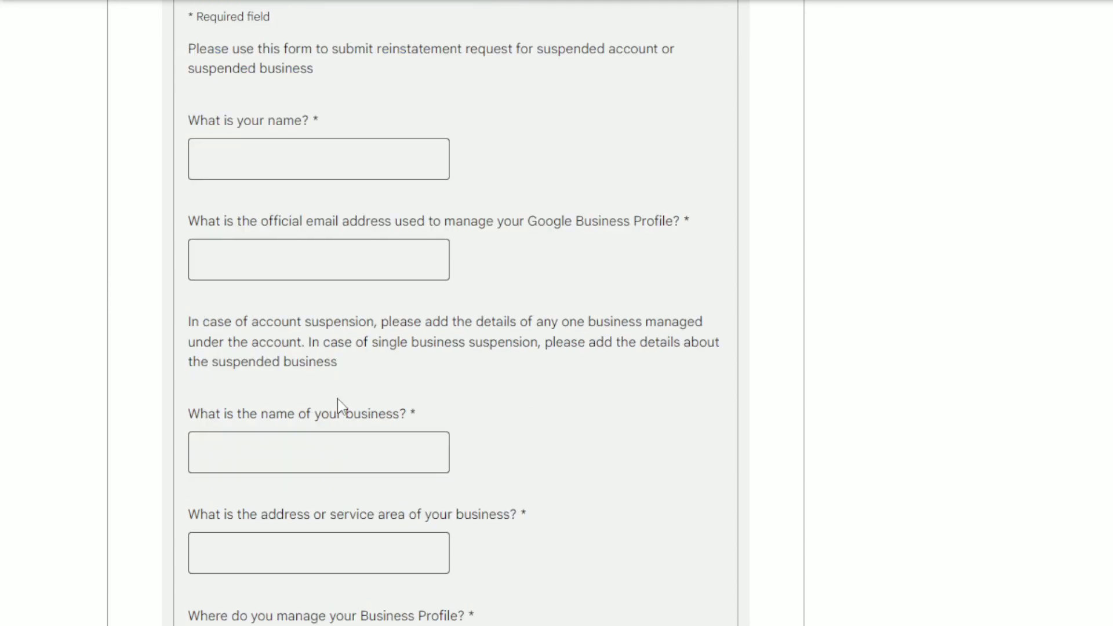
scroll(310, 467, "down", 4)
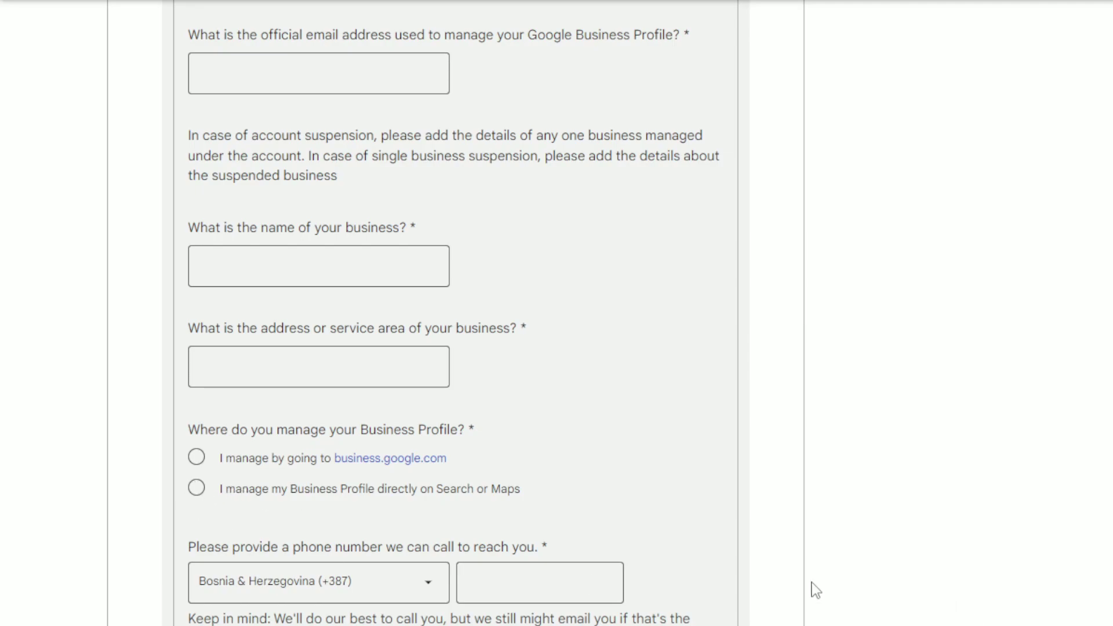
left_click(274, 463)
scroll(310, 603, "down", 3)
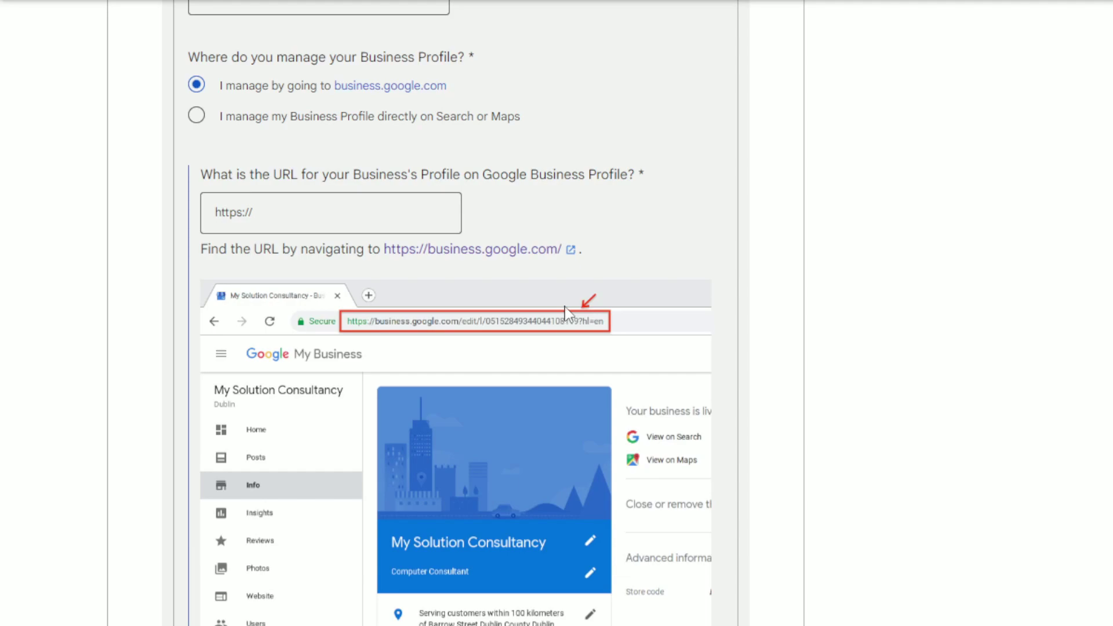
scroll(348, 386, "up", 2)
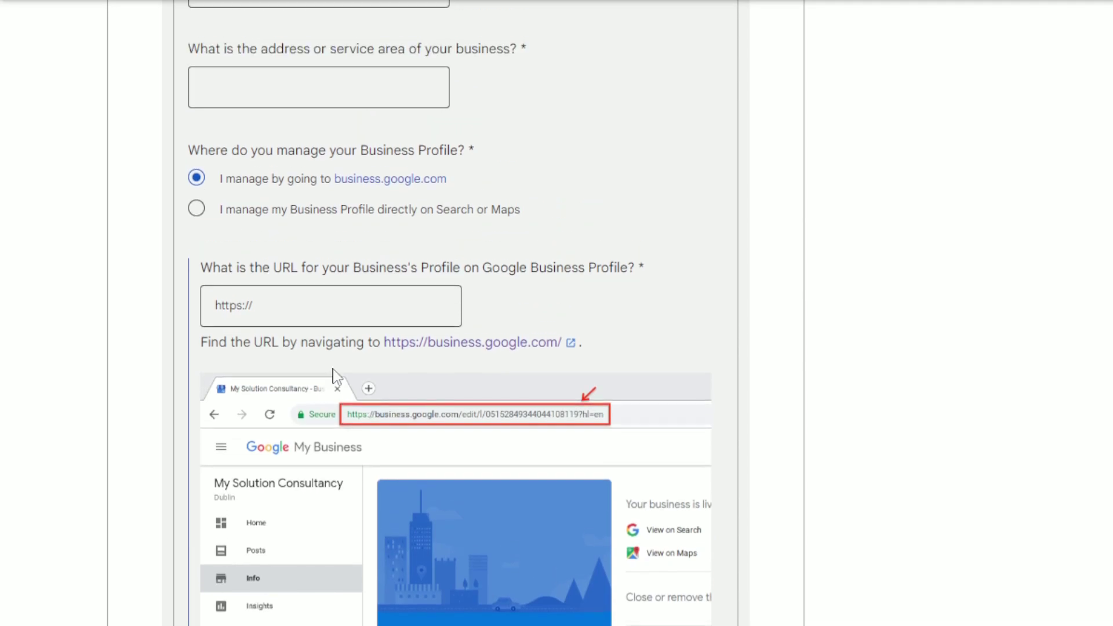
scroll(278, 302, "up", 2)
Set the profile as managed directly on Search or Maps, and place the cursor in the additional context field.
left_click(269, 307)
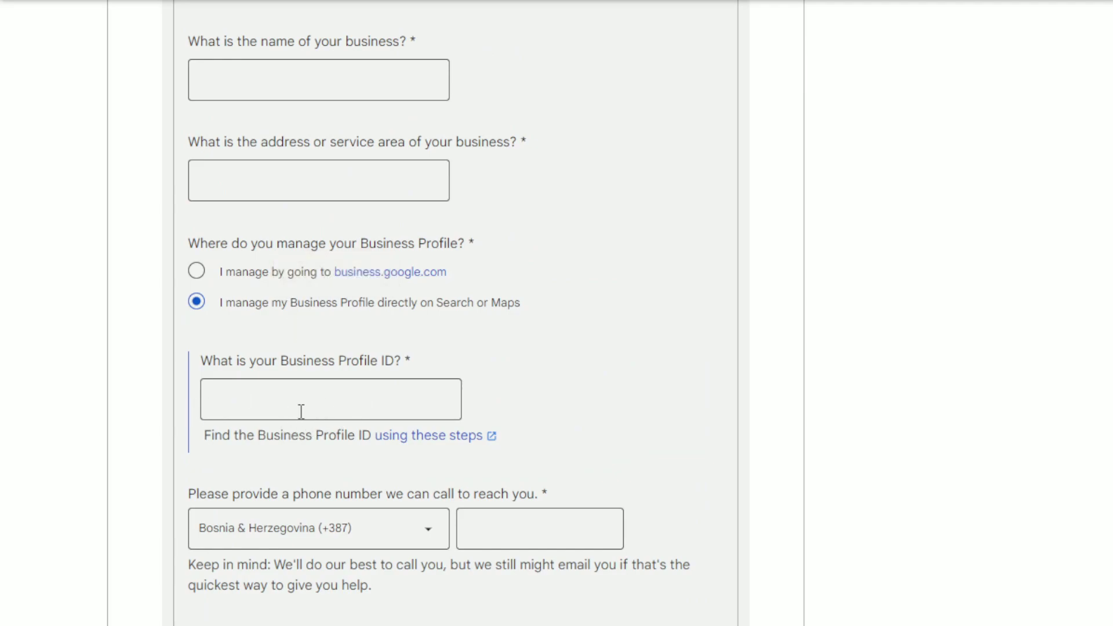
scroll(342, 510, "down", 6)
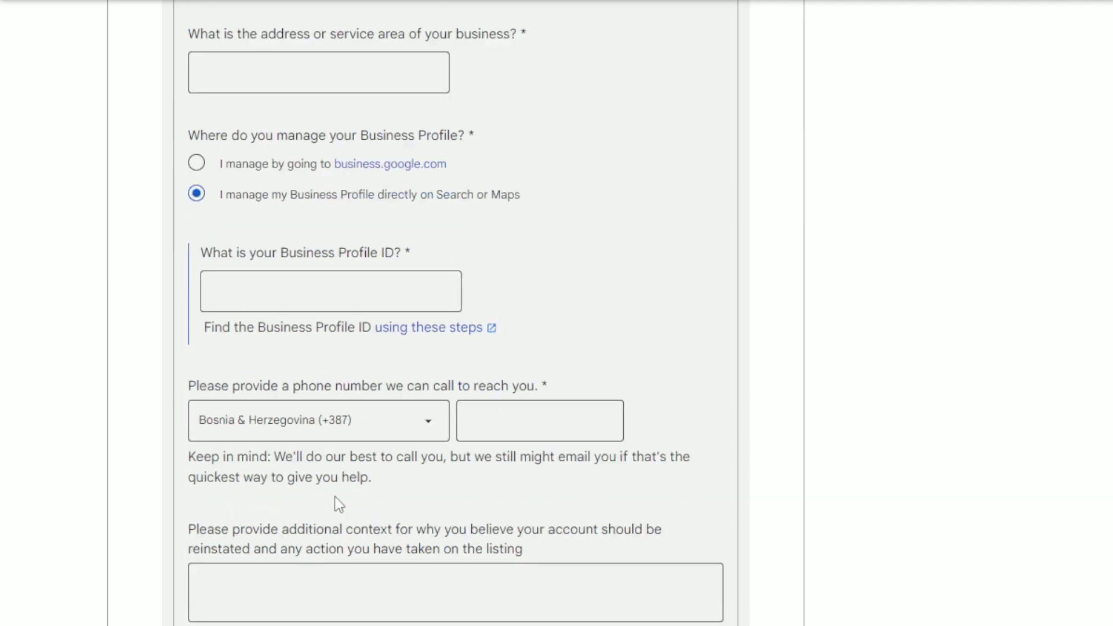
scroll(342, 510, "up", 2)
scroll(333, 480, "up", 1)
left_click(283, 502)
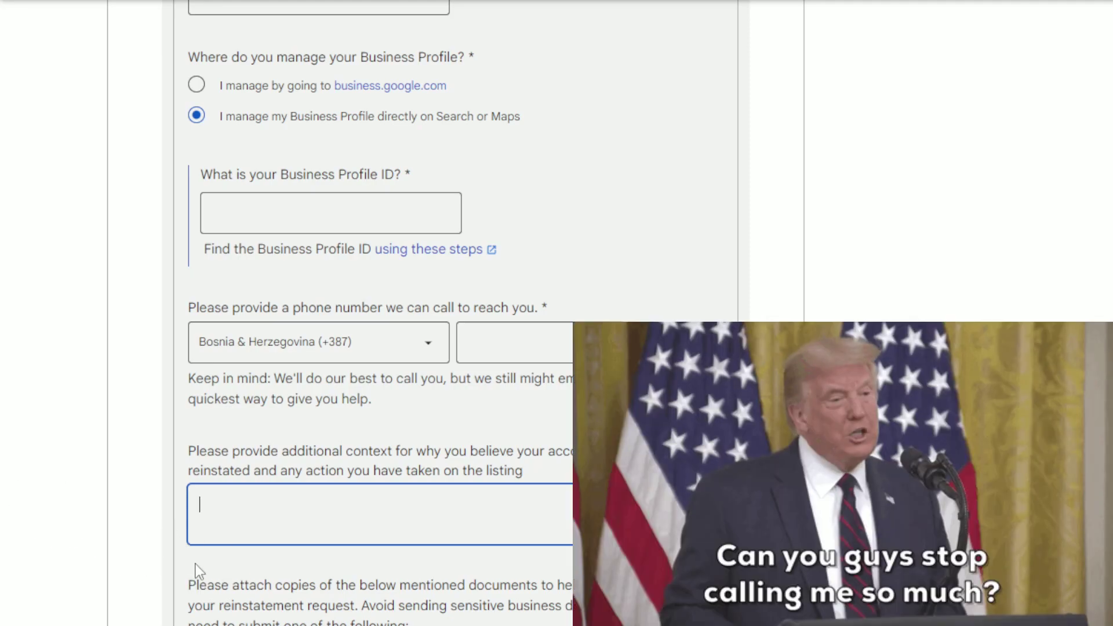
Review the accepted supporting documents, the two document upload fields and the submission area of the reinstatement request.
scroll(194, 571, "down", 5)
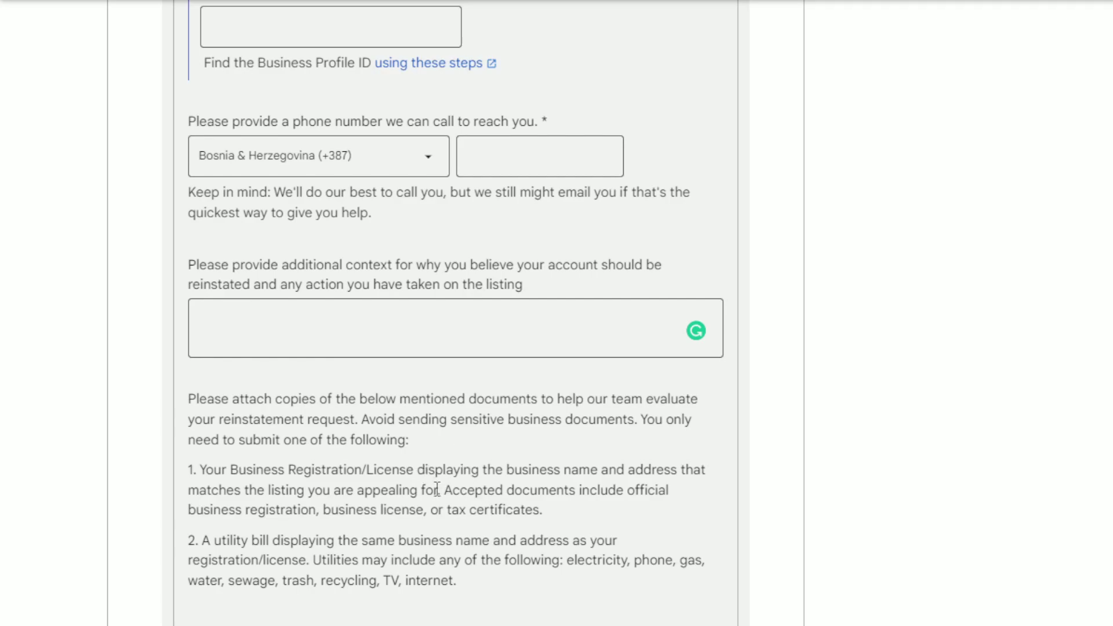
scroll(417, 490, "down", 5)
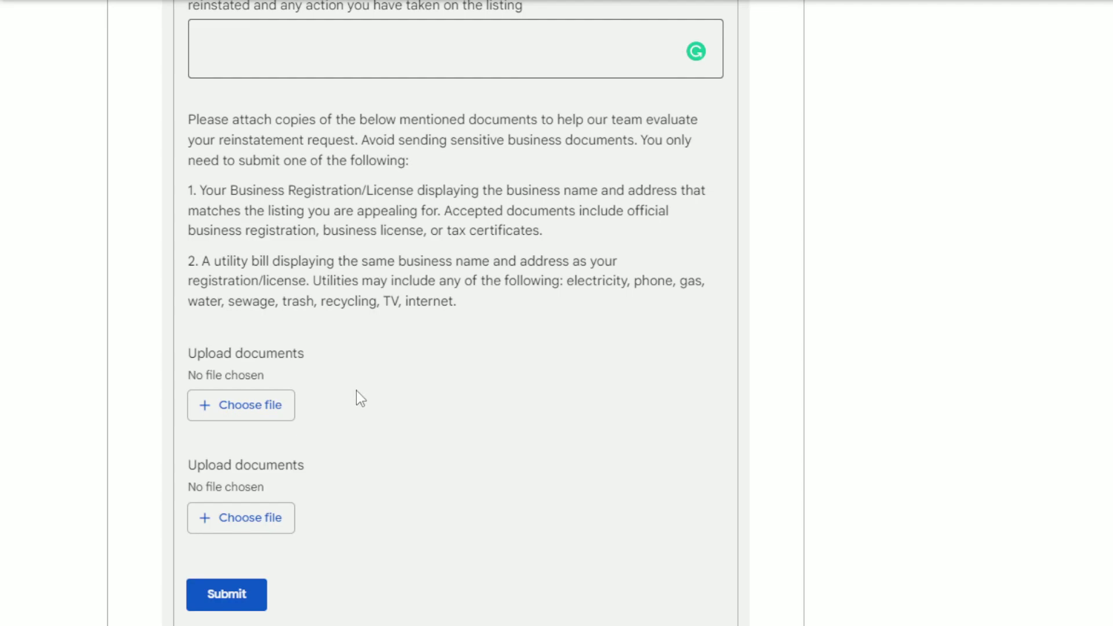
scroll(360, 399, "down", 2)
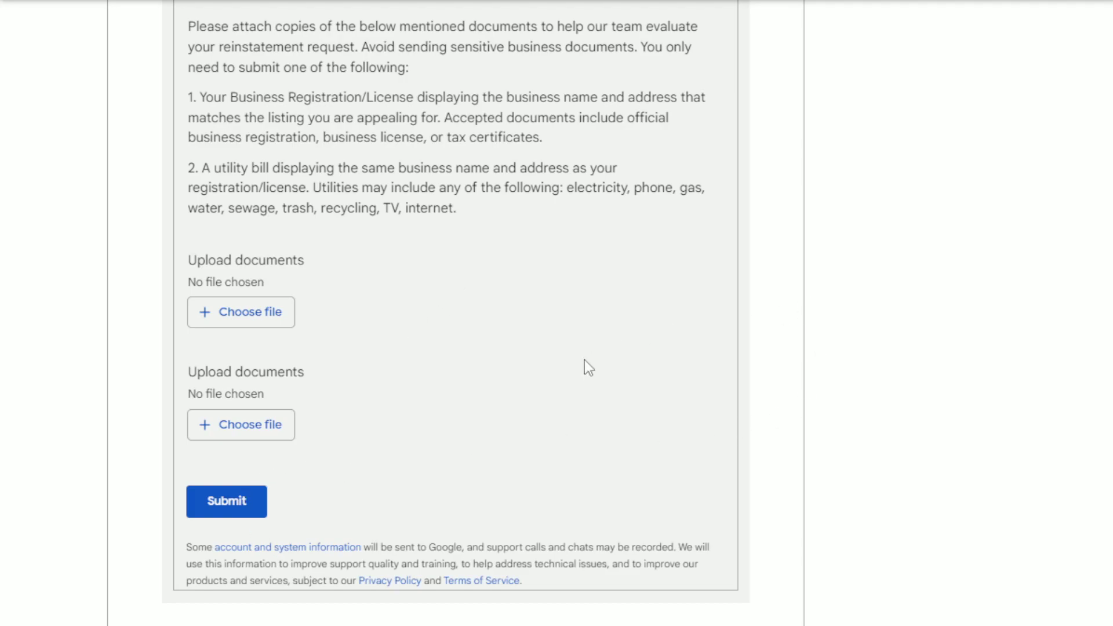
scroll(429, 540, "up", 3)
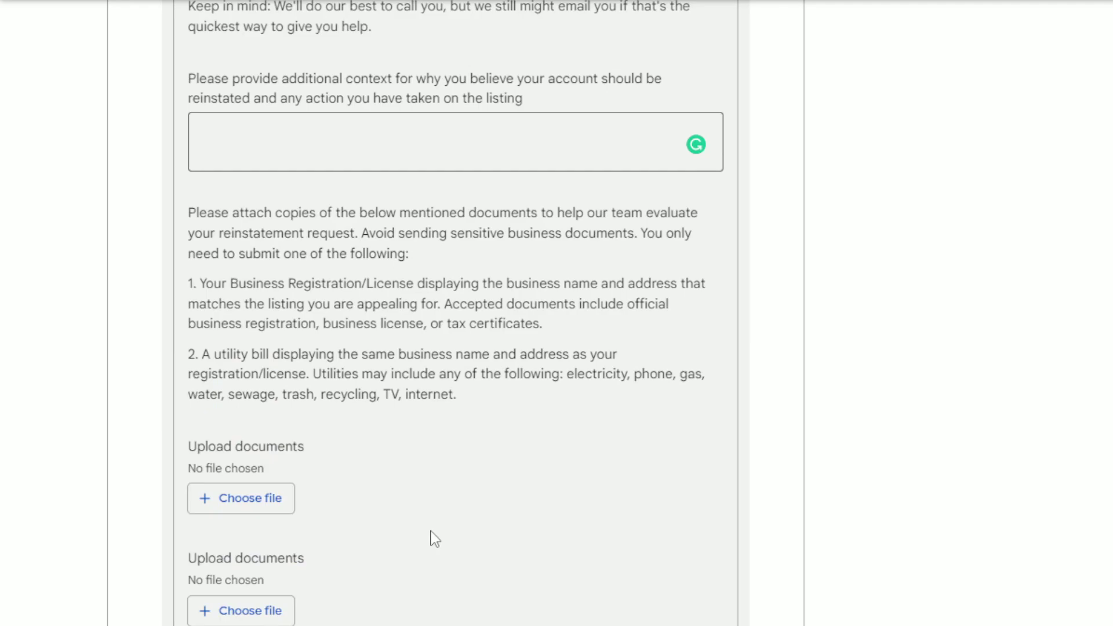
scroll(427, 546, "down", 2)
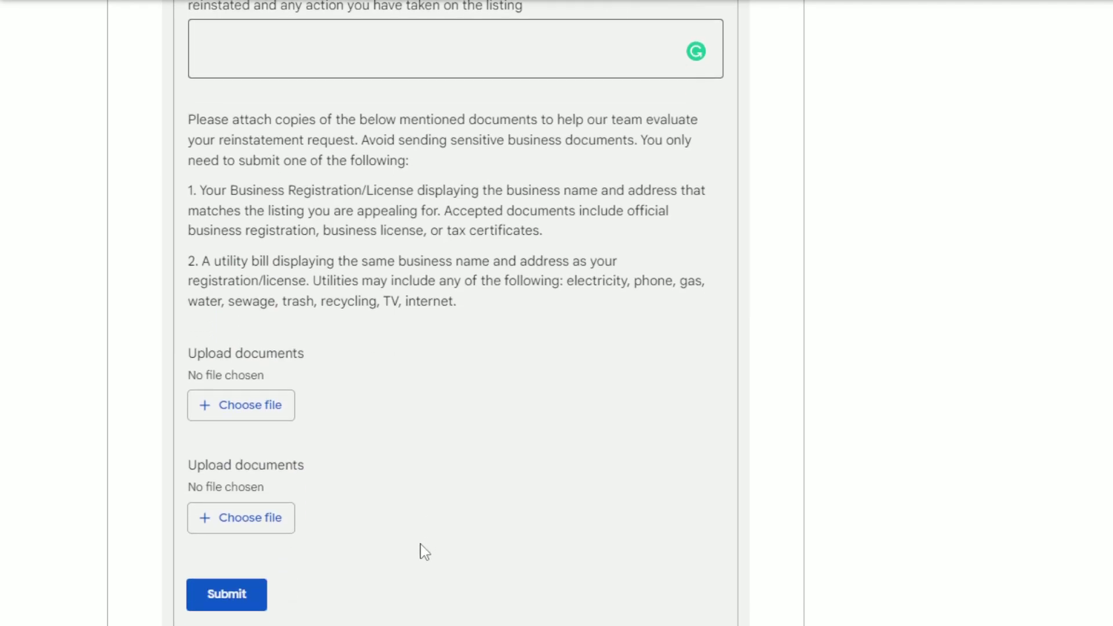
scroll(425, 552, "down", 2)
scroll(422, 564, "up", 2)
scroll(417, 572, "down", 2)
scroll(407, 548, "up", 2)
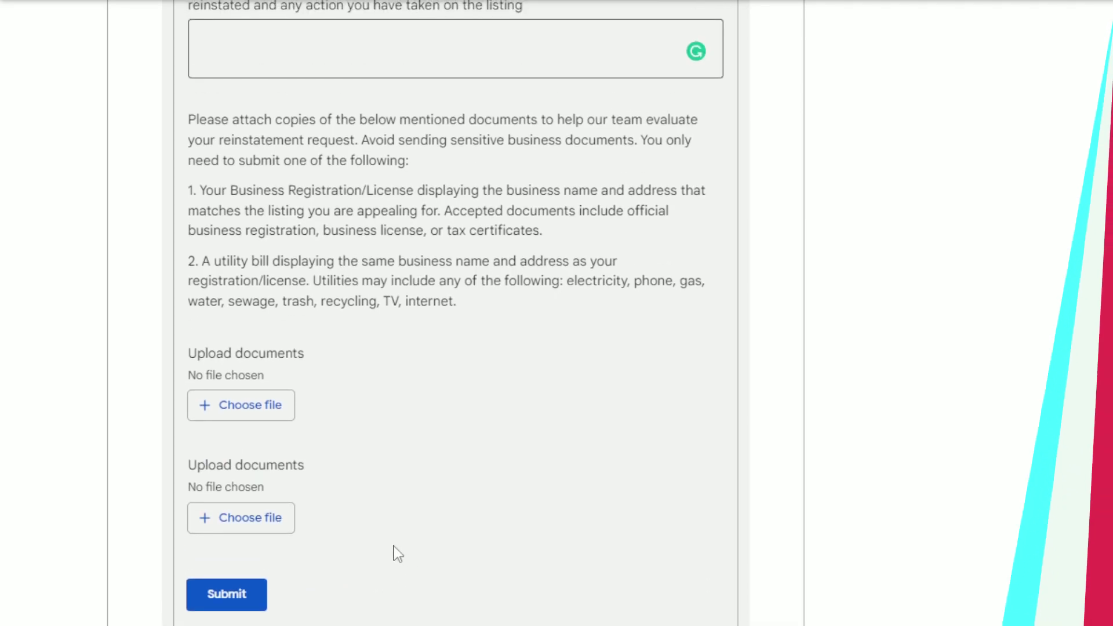